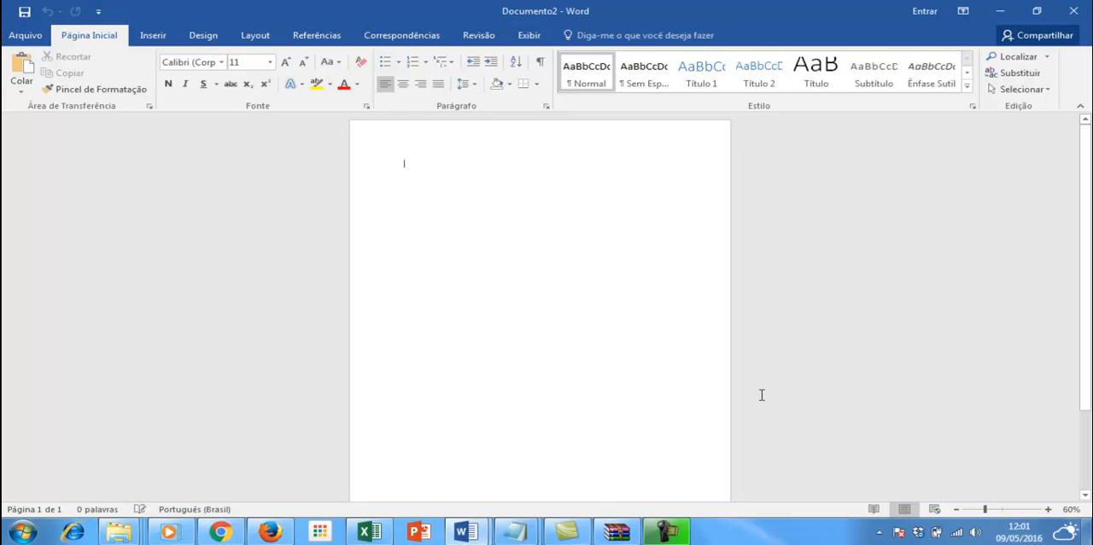
# Step: Zoom the page to 100% and set the text font to Arial, size 12
pyautogui.click(1047, 509)
pyautogui.click(1047, 509)
pyautogui.click(1048, 509)
pyautogui.click(1048, 509)
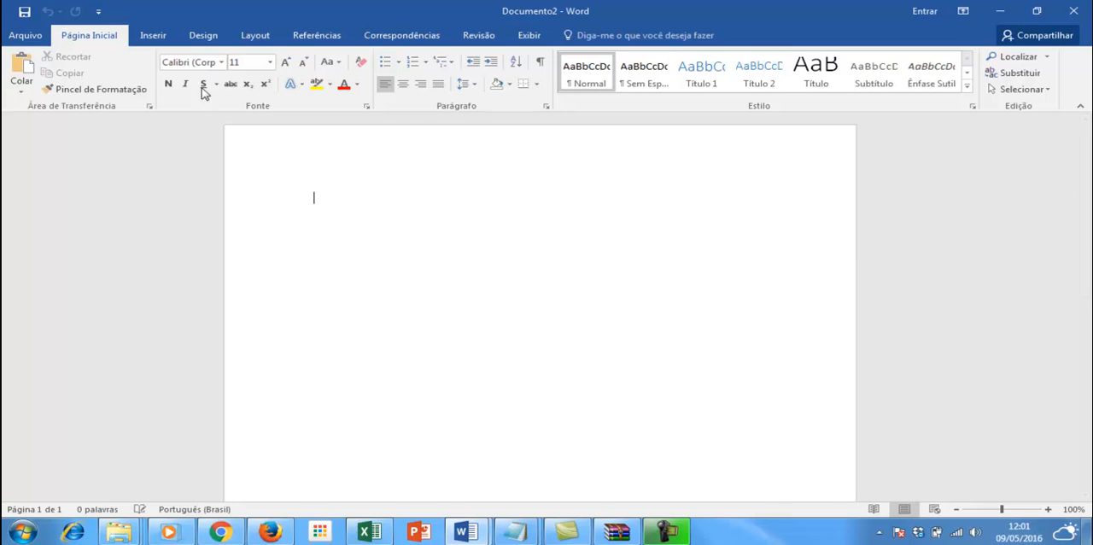
pyautogui.click(208, 62)
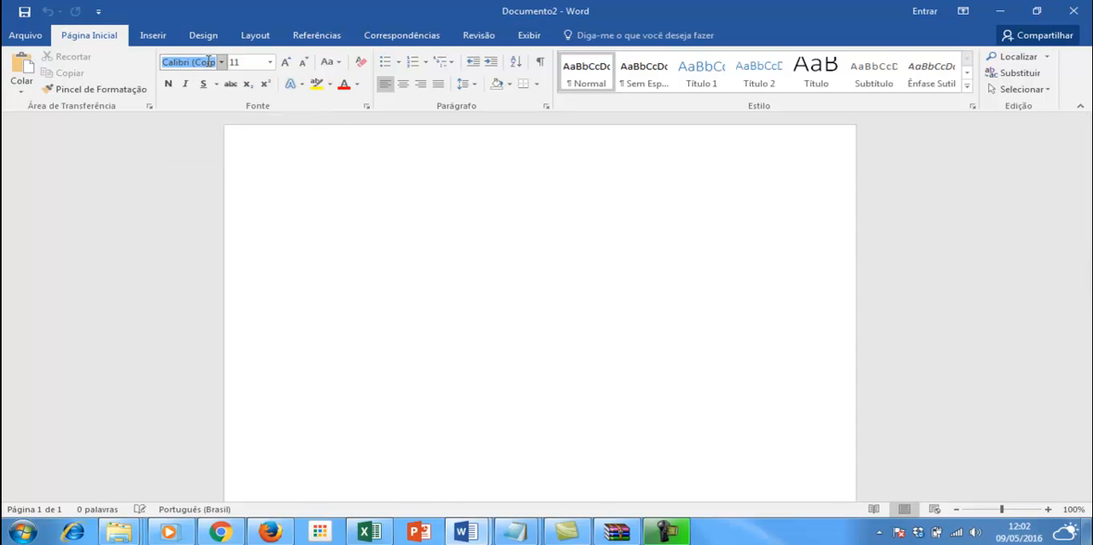
pyautogui.write('Arial')
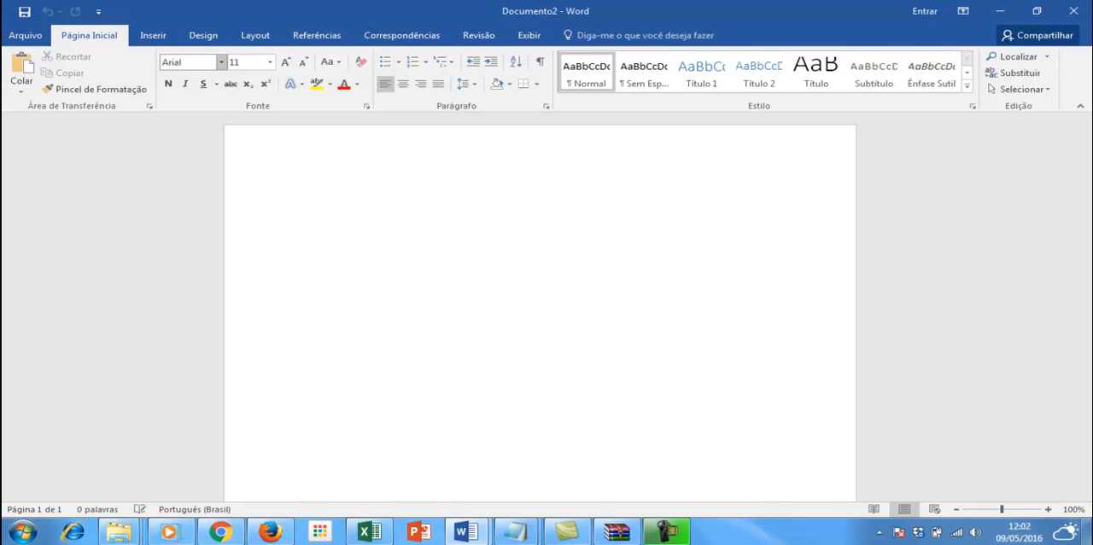
pyautogui.click(250, 64)
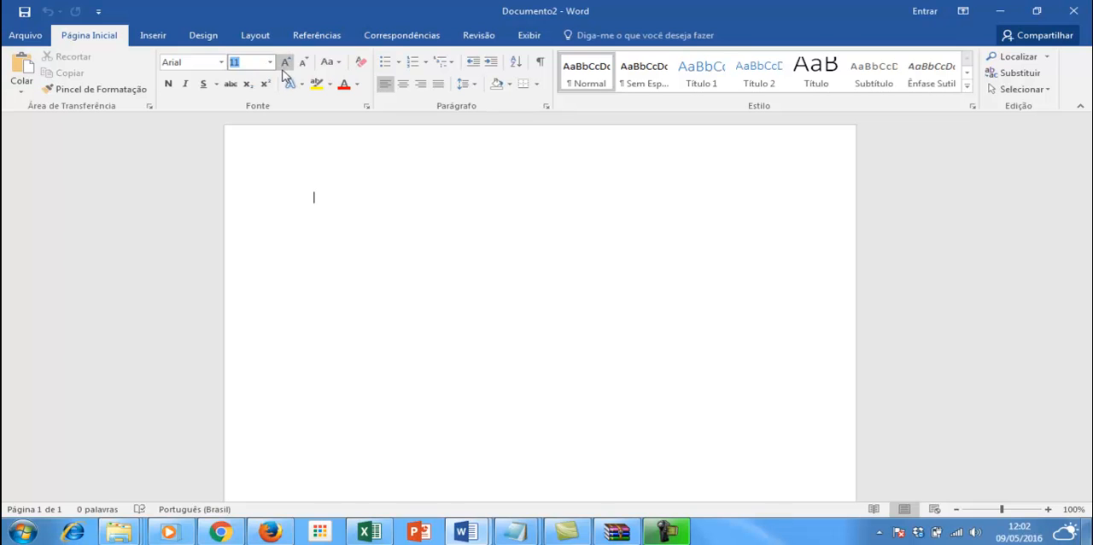
pyautogui.click(286, 67)
# Step: Enter the memo title "Memo 001/16" on the first line, followed by a blank line
pyautogui.write('Memo')
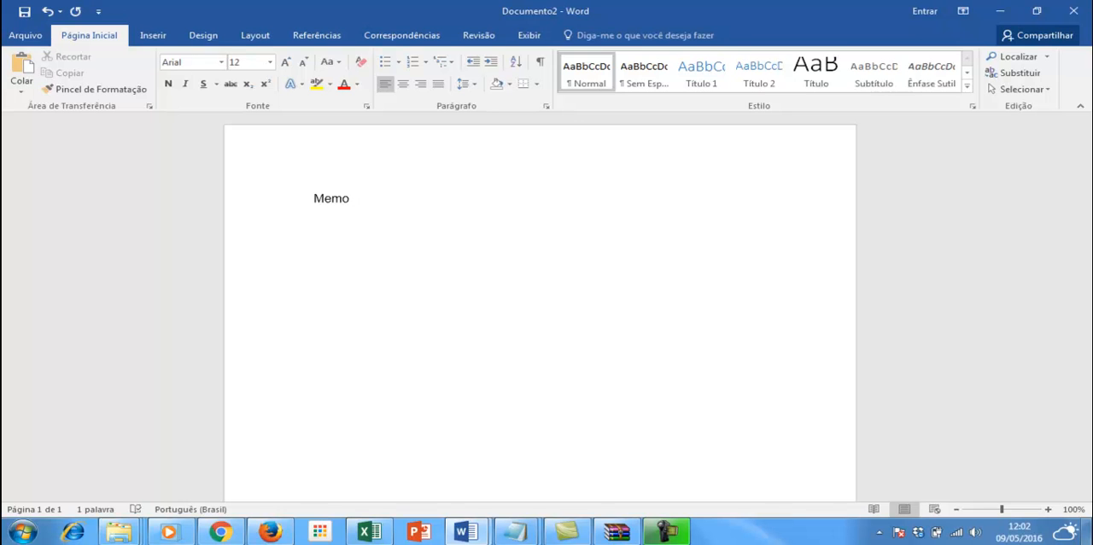
pyautogui.write('001')
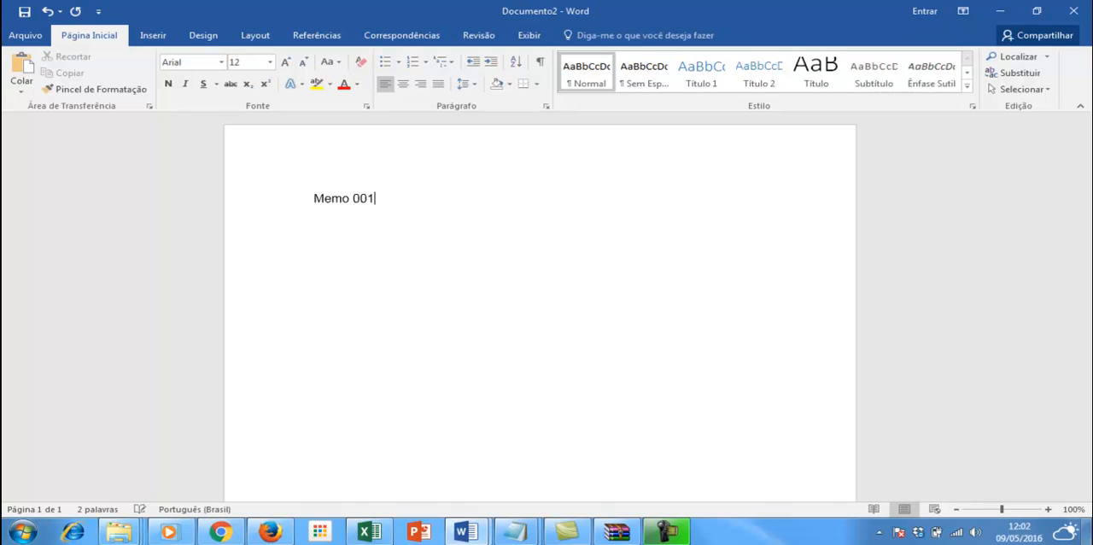
pyautogui.write('/16')
pyautogui.press('Return')
# Step: Add the sender line "De: Setor Financeiro" and the recipient line "Para: Setor de Vendas" below the title
pyautogui.write('De: Setor Financ')
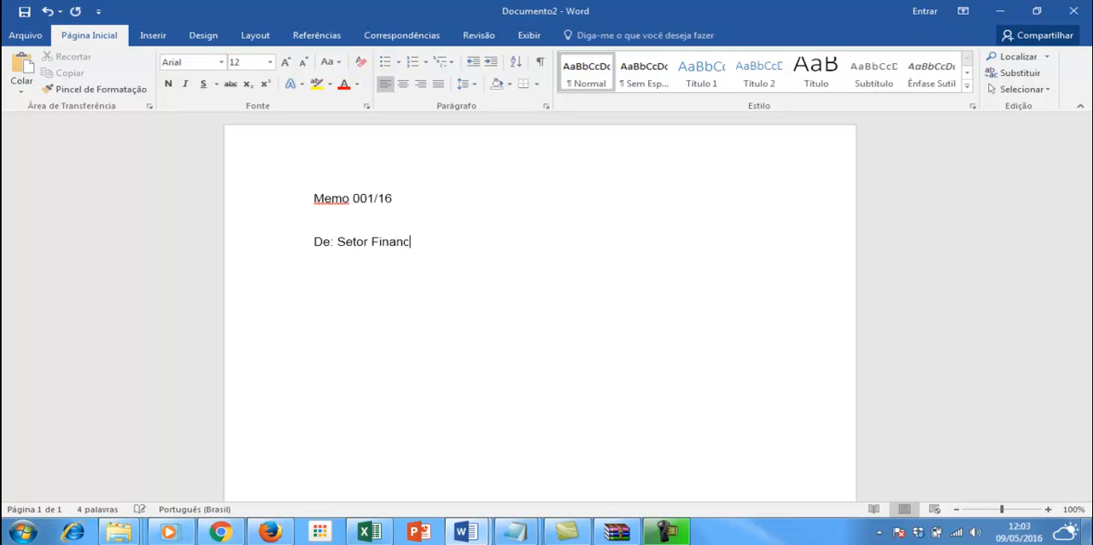
pyautogui.write('eiro Para: Setor')
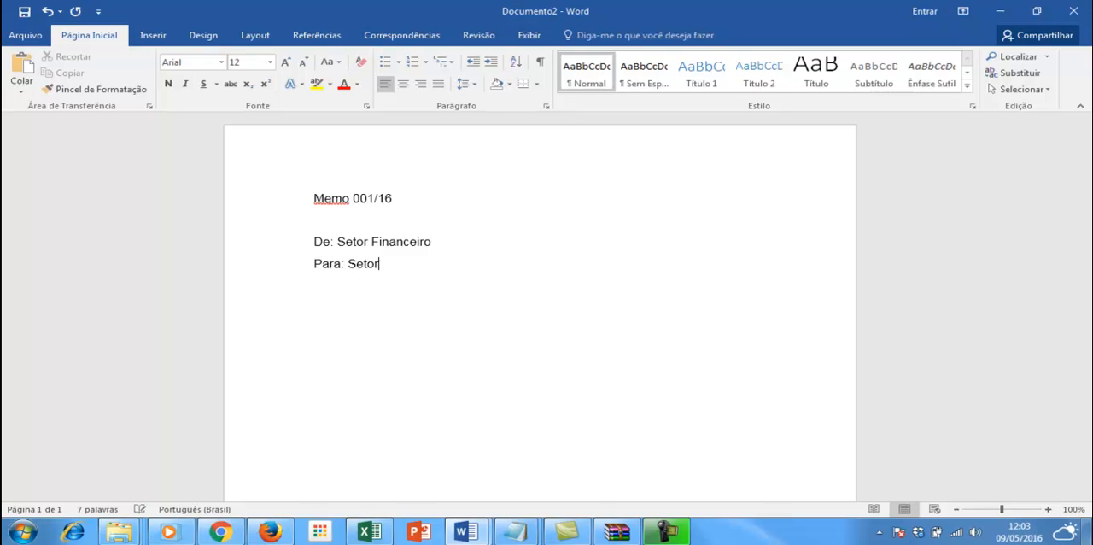
pyautogui.write(' de Vendas')
pyautogui.press('Return')
# Step: Add the subject line "Assunto: Alteração nos preços" and leave a blank line below it
pyautogui.write('Assunto')
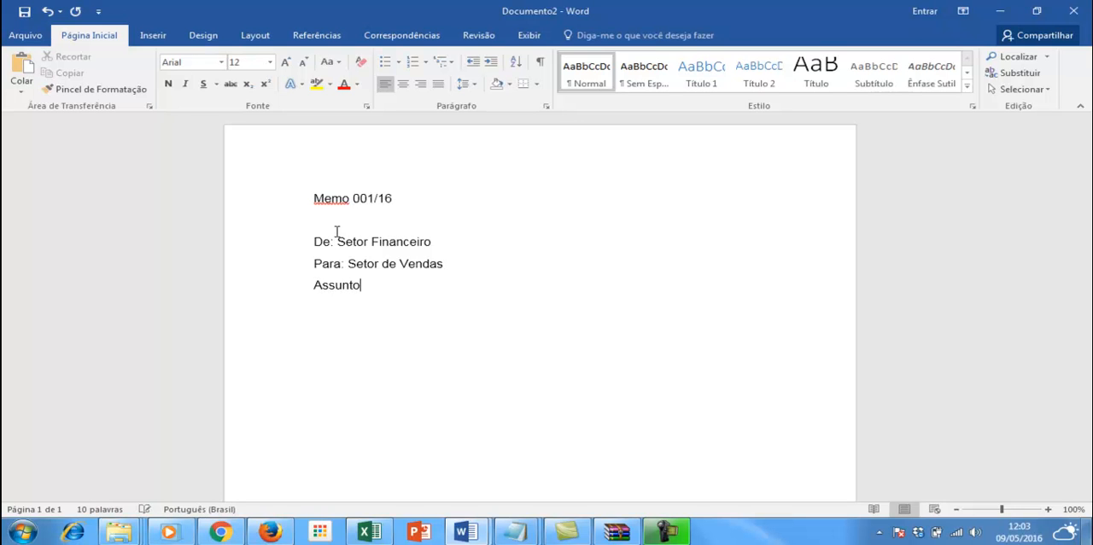
pyautogui.write(': Alteração nos preços')
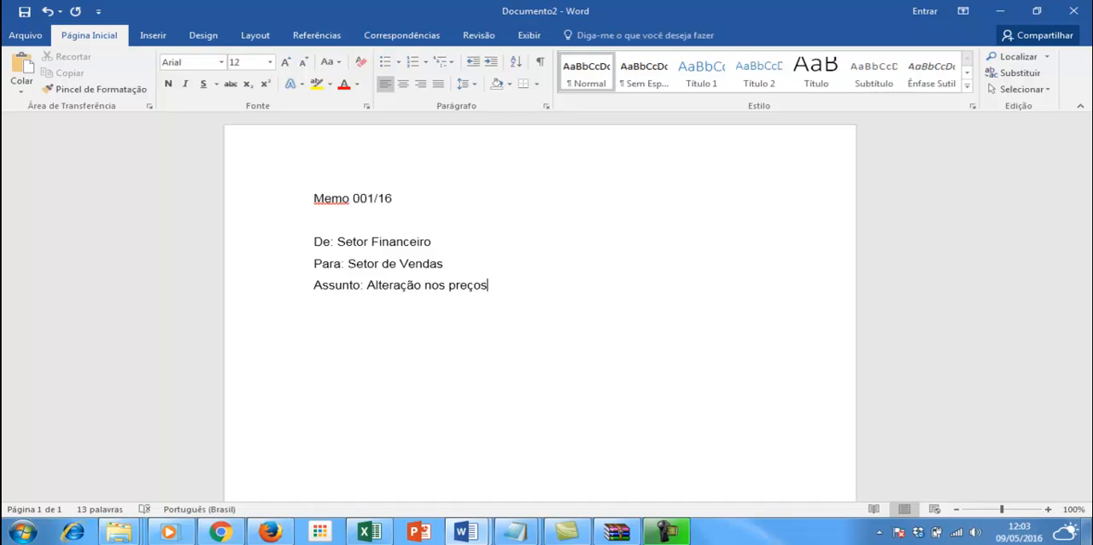
pyautogui.press('Return')
pyautogui.press('Return')
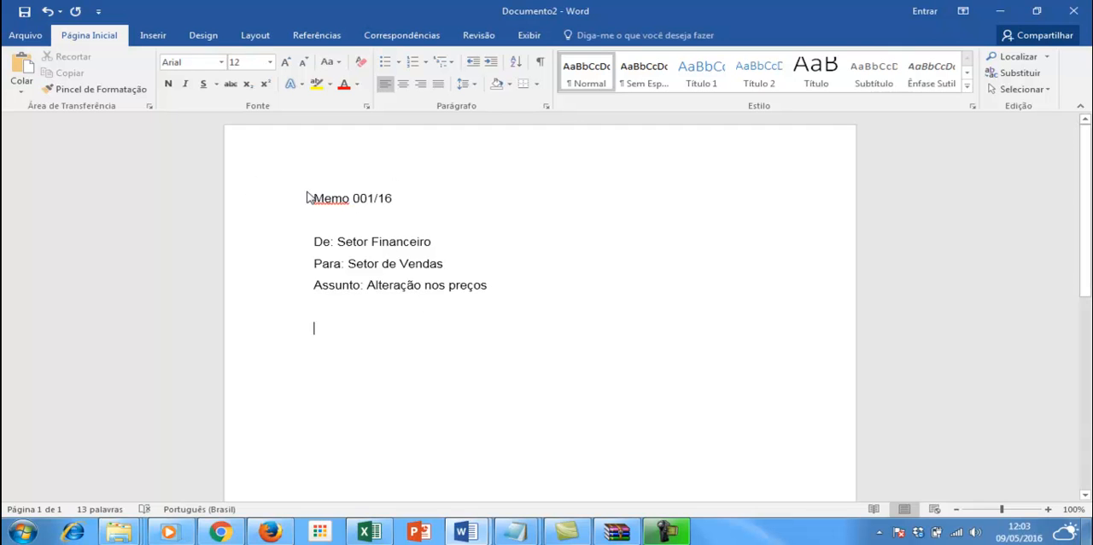
pyautogui.moveTo(308, 195); pyautogui.dragTo(419, 202)
pyautogui.moveTo(515, 290); pyautogui.dragTo(274, 240)
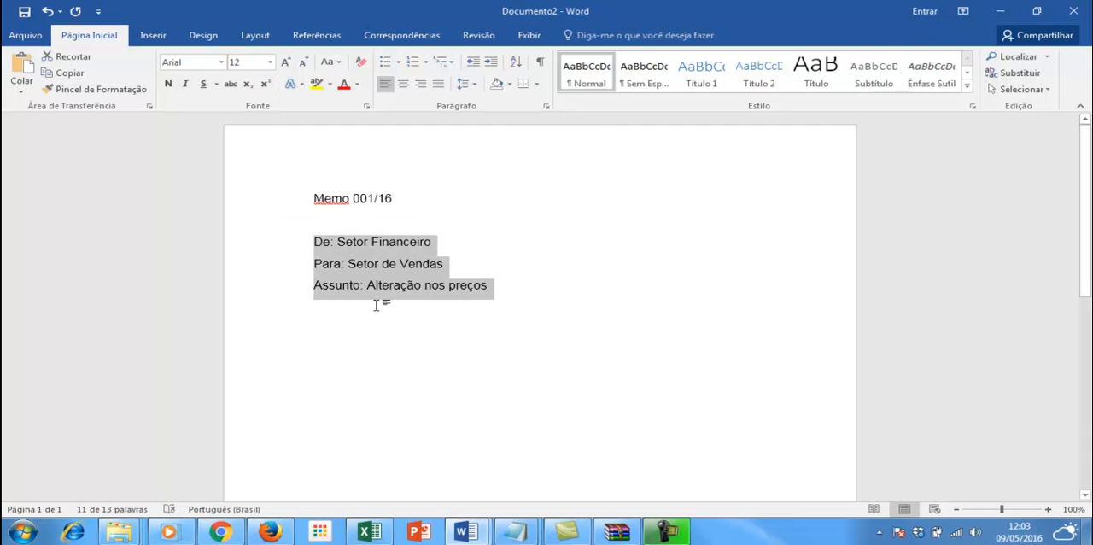
# Step: Write the body text "Á partir do dia 25/05 serão alterados os preços de todos os produtos do setor alimentício" below the subject
pyautogui.click(338, 331)
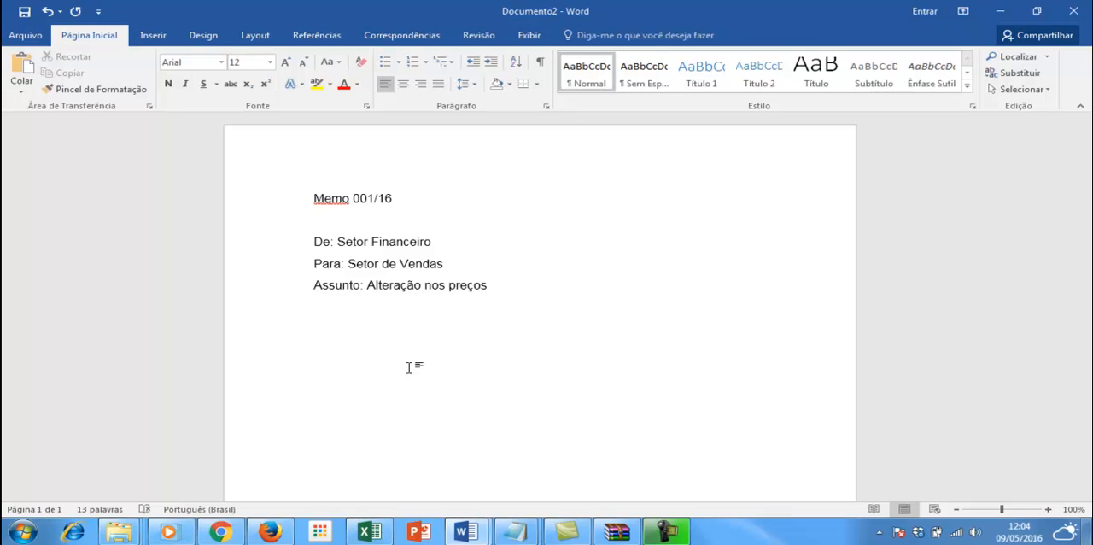
pyautogui.write('À partir do dia 25/0')
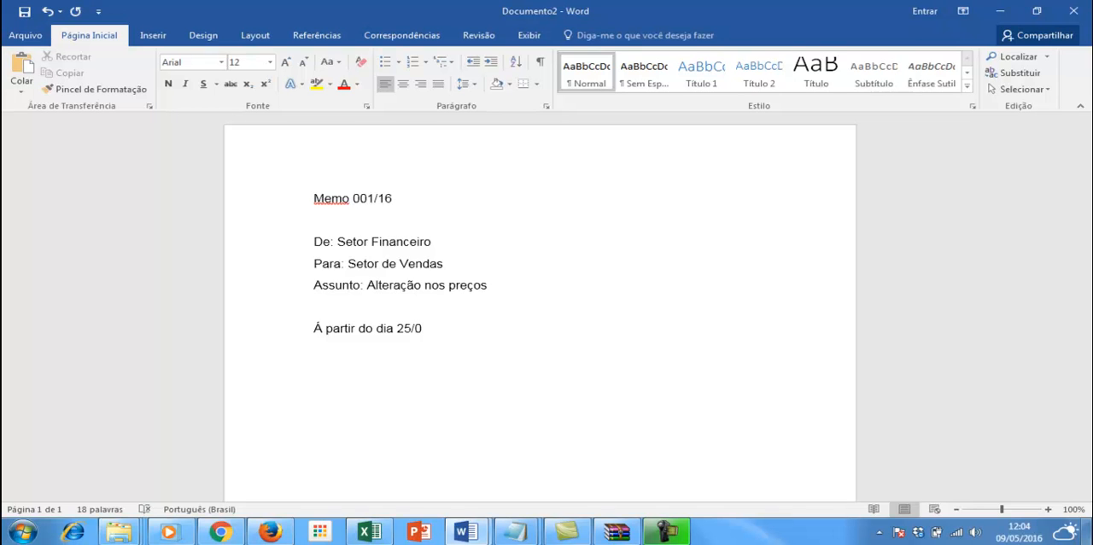
pyautogui.write('5 serão alterados os preços de todos os produtos do')
pyautogui.press('BackSpace')
pyautogui.press('BackSpace')
pyautogui.press('BackSpace')
pyautogui.write('s do setor')
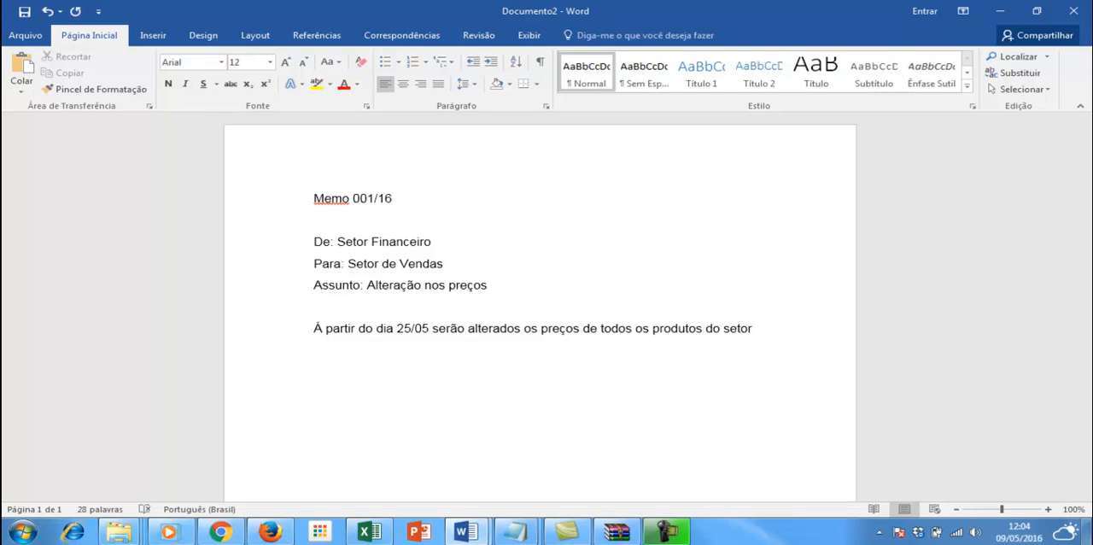
pyautogui.write(' alimentício')
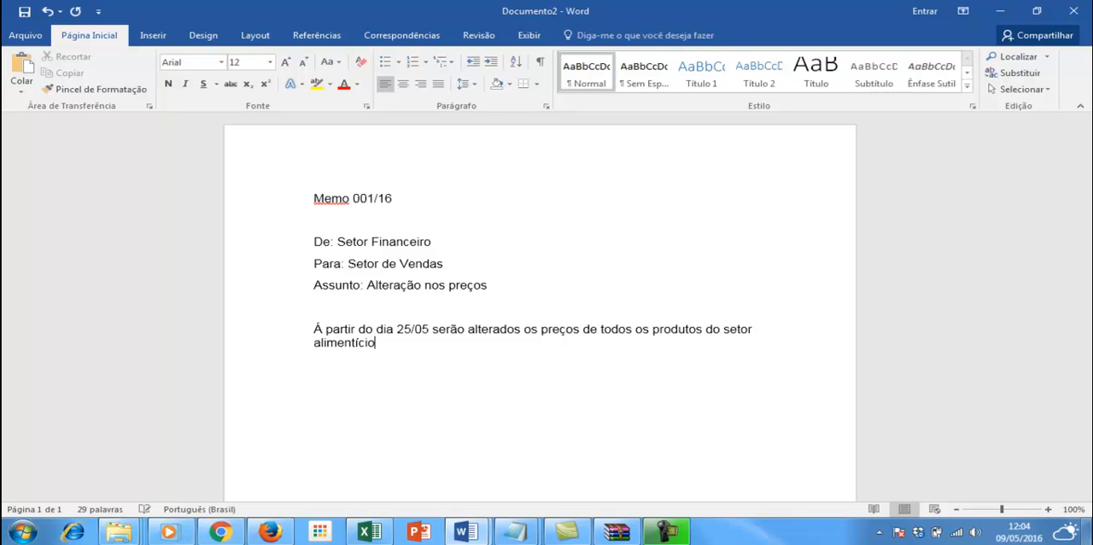
pyautogui.write(', conto com sua cola')
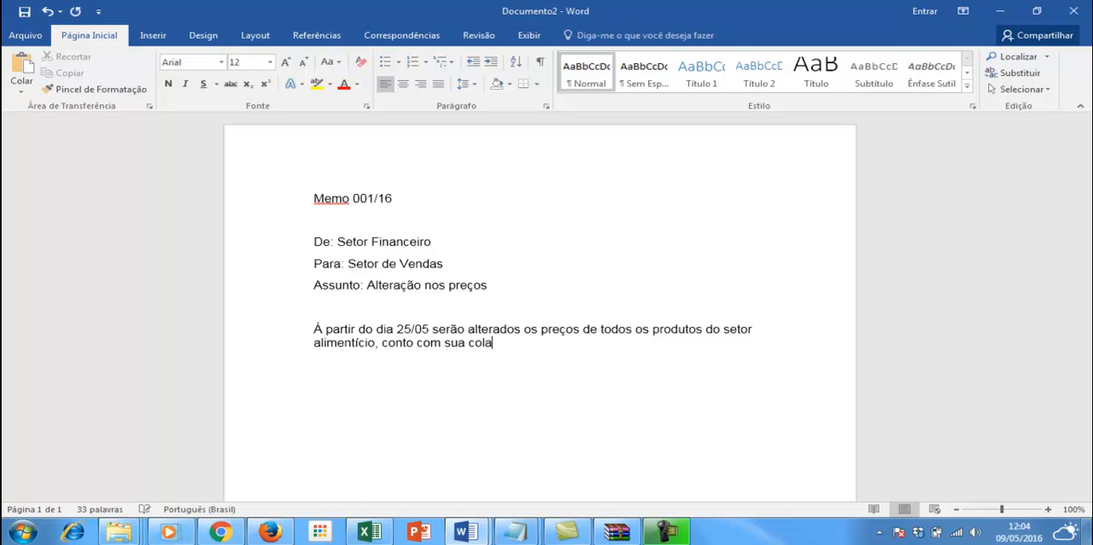
pyautogui.write('boração!!')
# Step: Complete the body sentence with ", conto com sua colaboração!"
pyautogui.press('BackSpace')
# Step: Below the body, add the closing "Atenciosamente", the signer's full name and the job title "Diretor Geral" on separate lines
pyautogui.press('Return')
pyautogui.write('Aten')
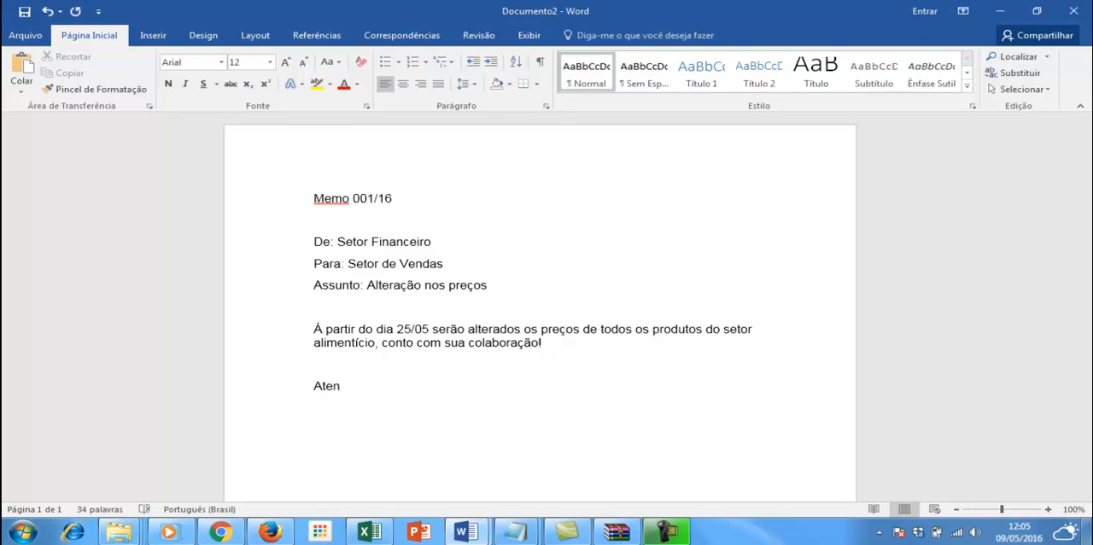
pyautogui.write('ciosamen')
pyautogui.write('te')
pyautogui.press('Return')
pyautogui.write('Paulo Campos ')
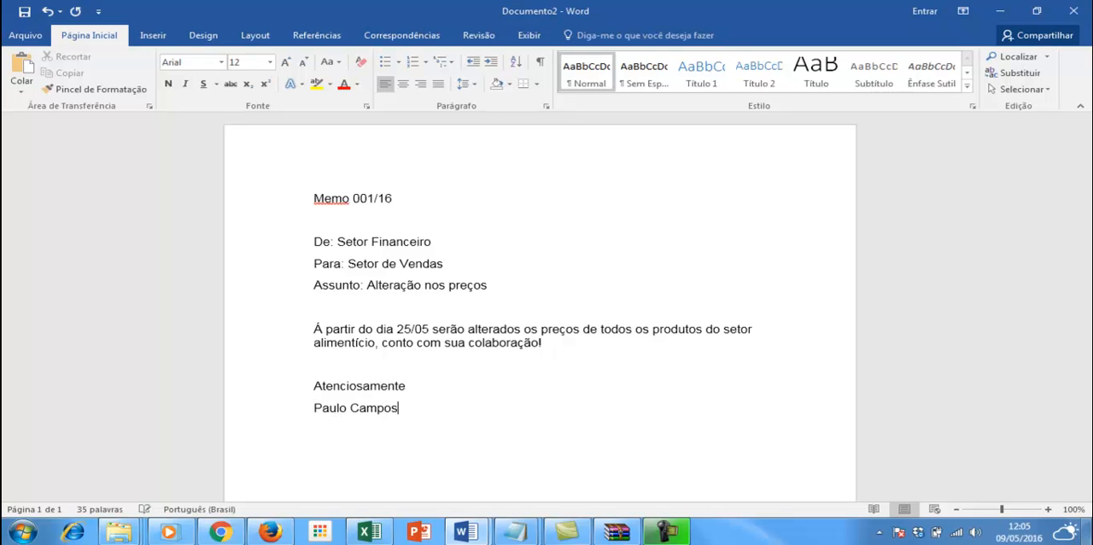
pyautogui.write('Diretor Geral')
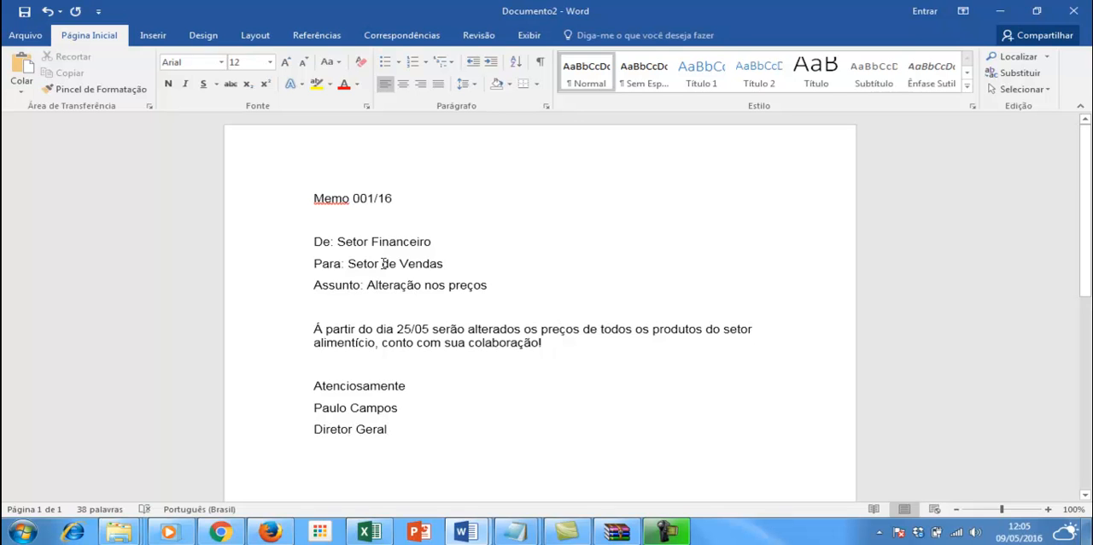
# Step: Review the memo's parts one by one: title, sender, recipient and subject lines, body paragraph and closing signature
pyautogui.click(311, 207)
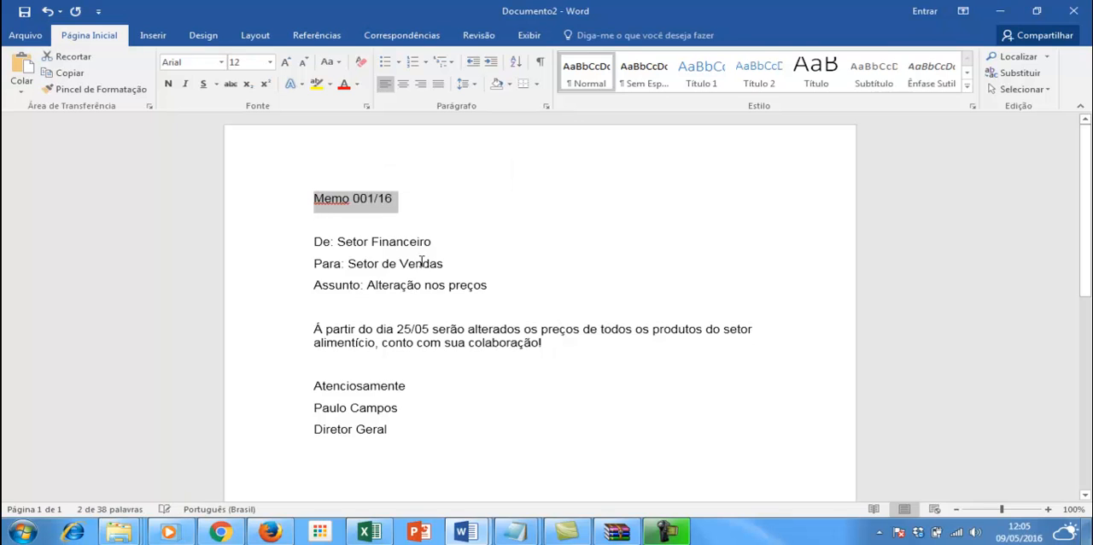
pyautogui.moveTo(491, 288); pyautogui.dragTo(295, 245)
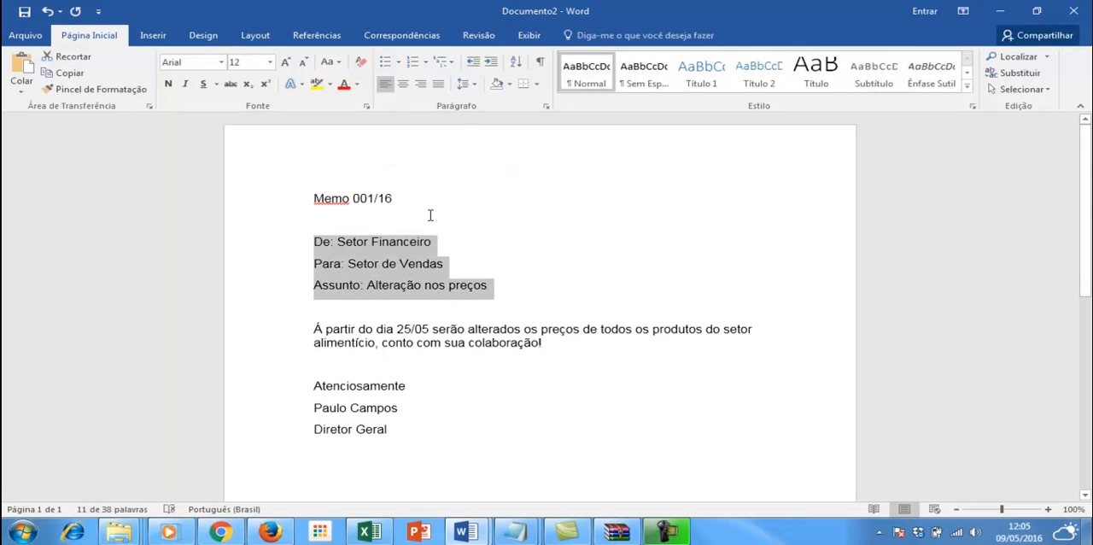
pyautogui.click(543, 343)
pyautogui.keyDown('shift'); pyautogui.click(318, 324); pyautogui.keyUp('shift')
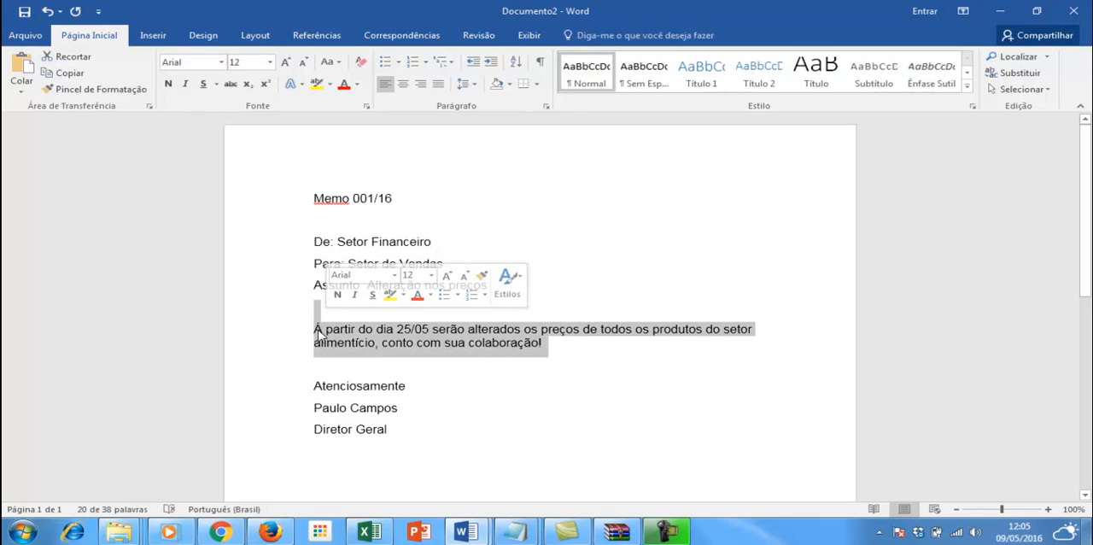
pyautogui.moveTo(401, 430); pyautogui.dragTo(315, 391)
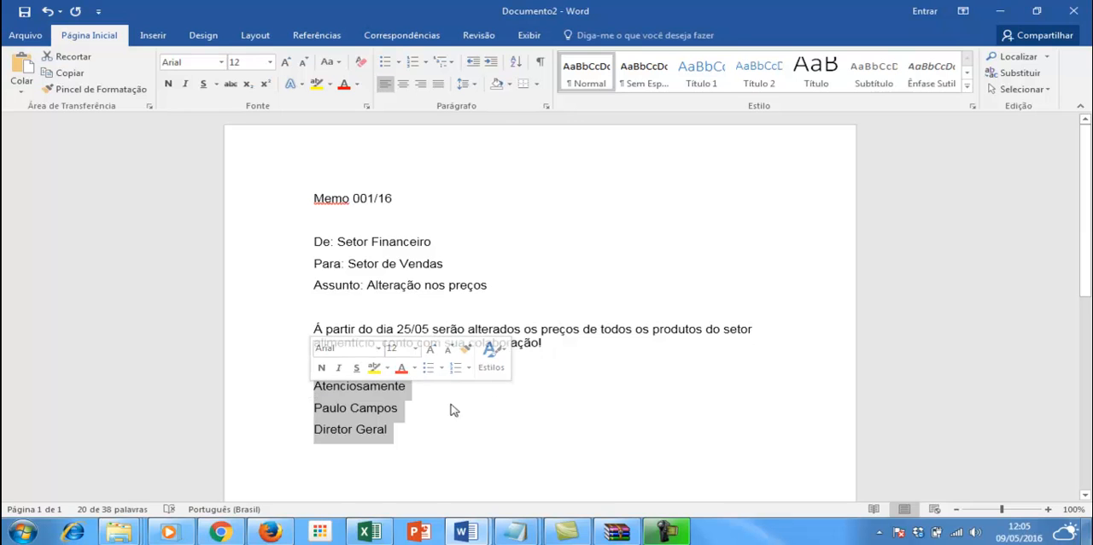
pyautogui.scroll(-2, 532, 358)
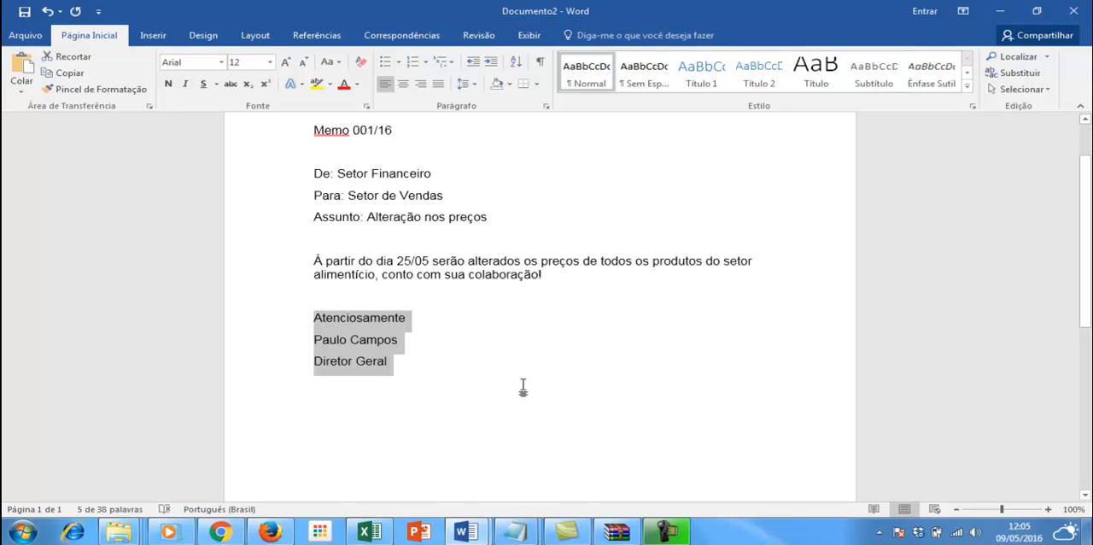
pyautogui.scroll(1, 512, 380)
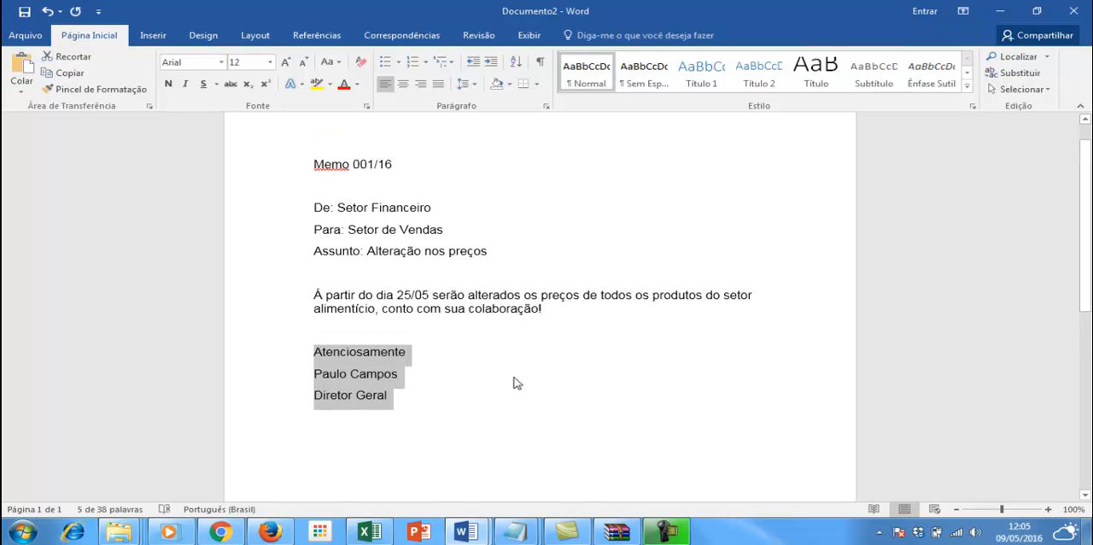
pyautogui.click(512, 308)
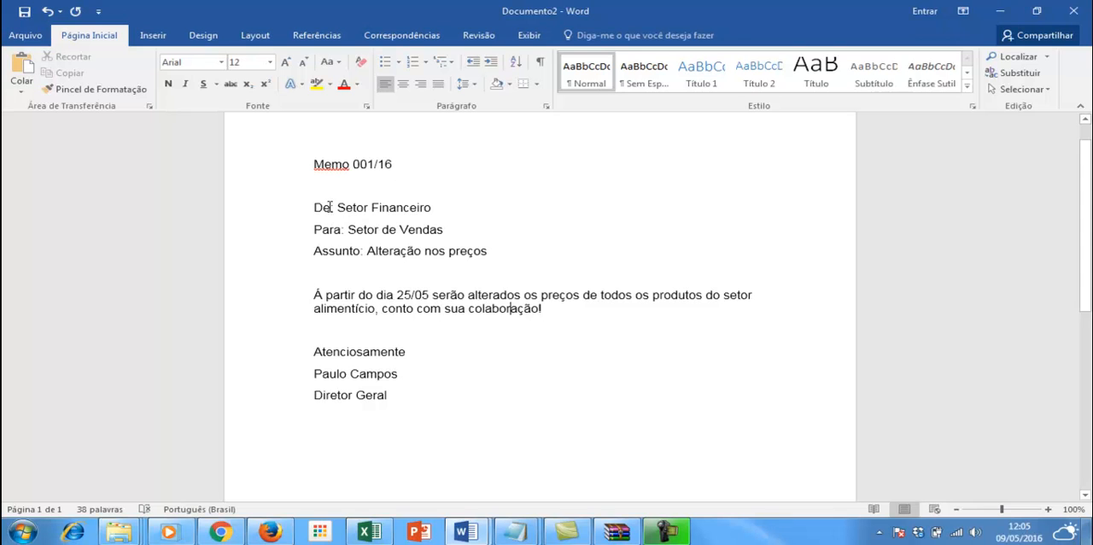
pyautogui.moveTo(349, 164); pyautogui.dragTo(323, 166)
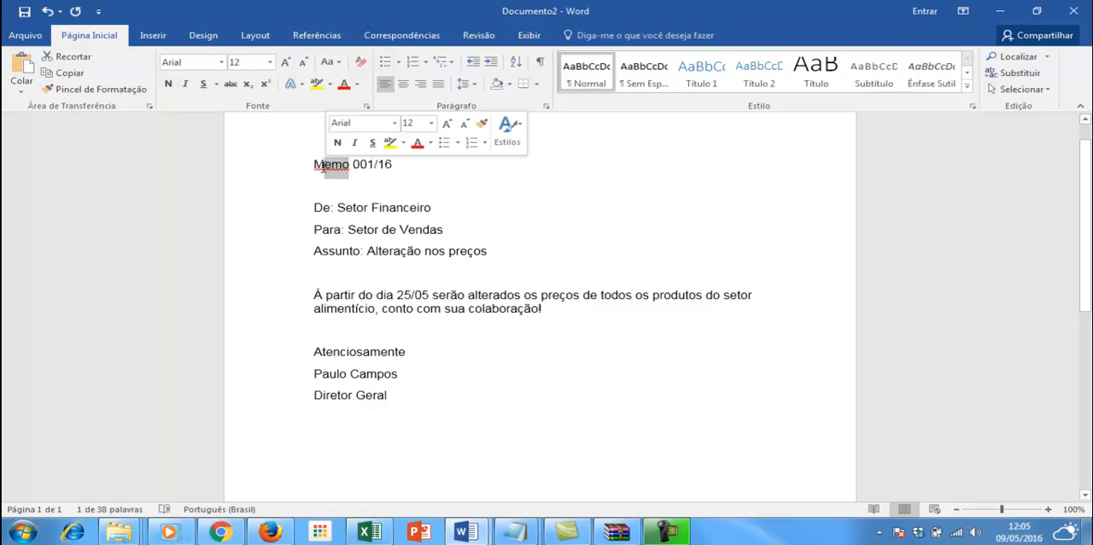
pyautogui.click(336, 208)
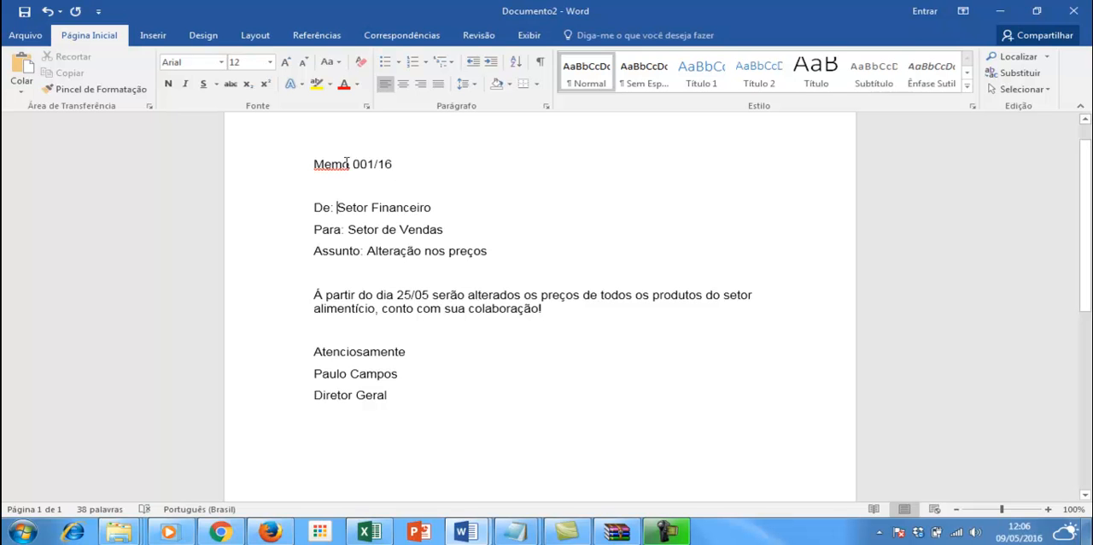
pyautogui.moveTo(349, 163); pyautogui.dragTo(315, 164)
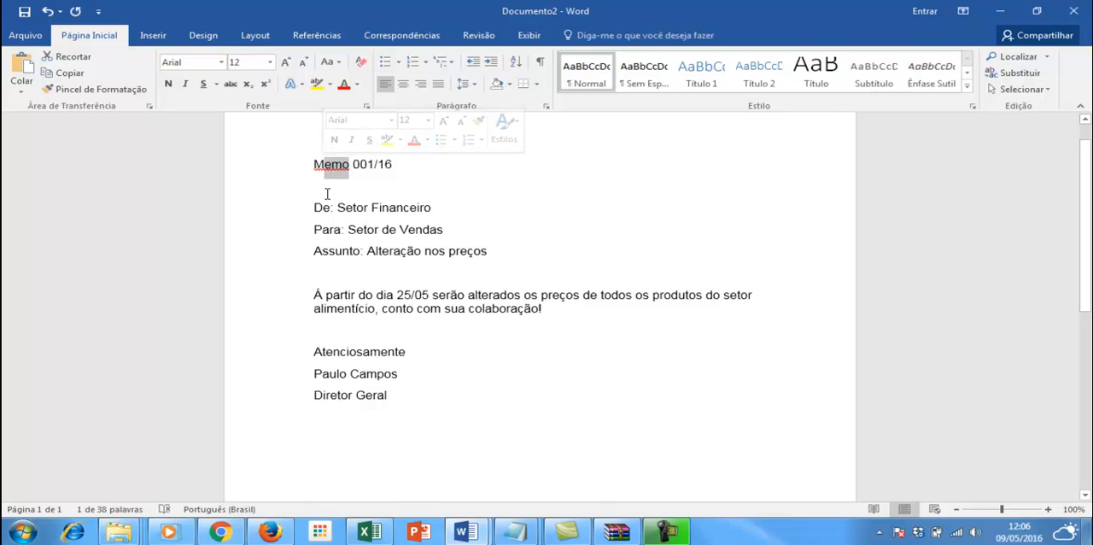
pyautogui.click(326, 193)
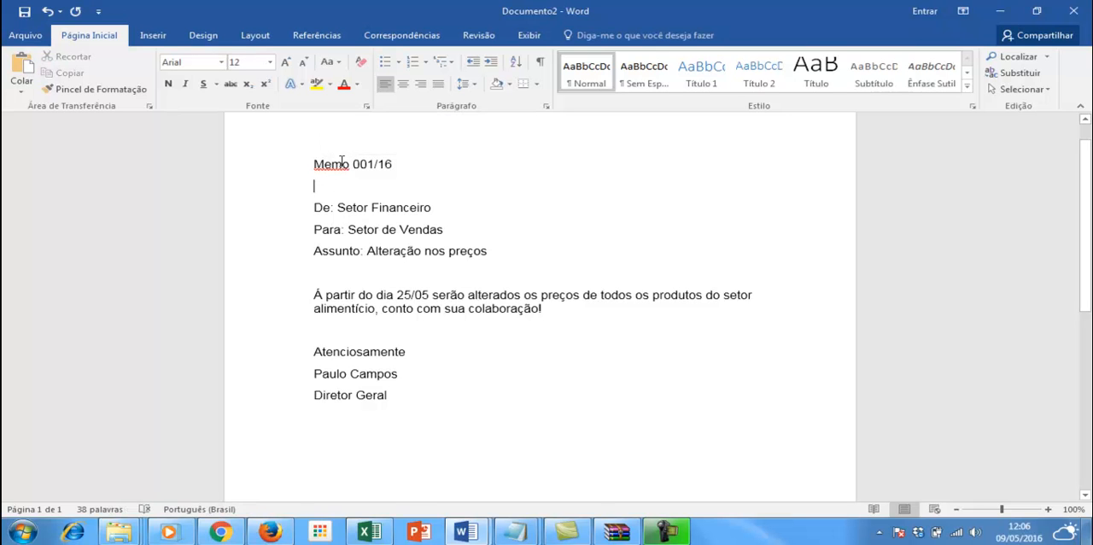